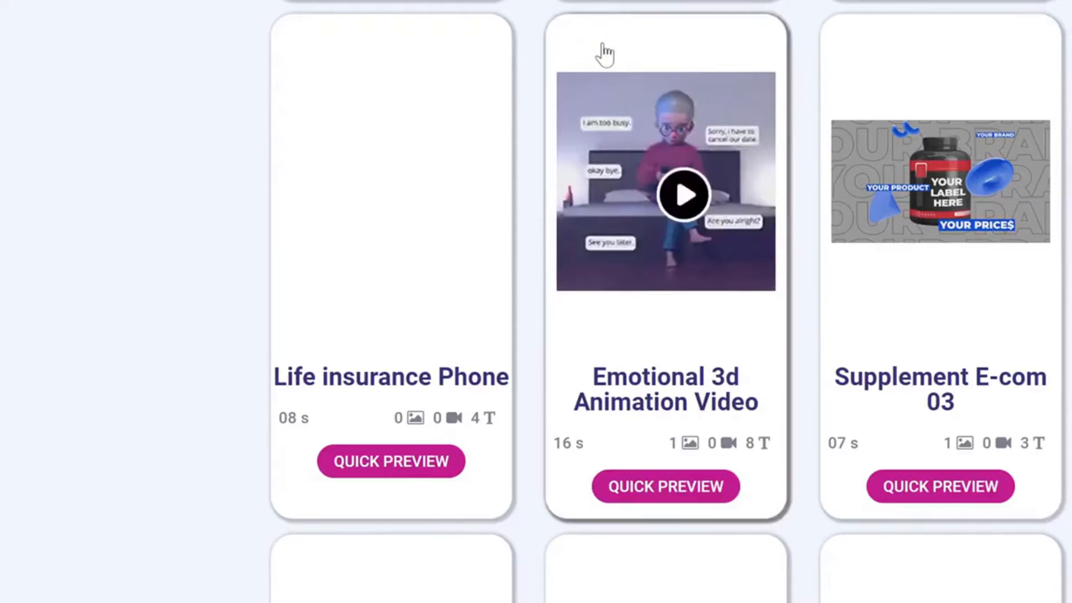
# Preview the Emotional 3d Animation Video template by playing its sample video, then close the preview.
pyautogui.moveTo(871, 190)
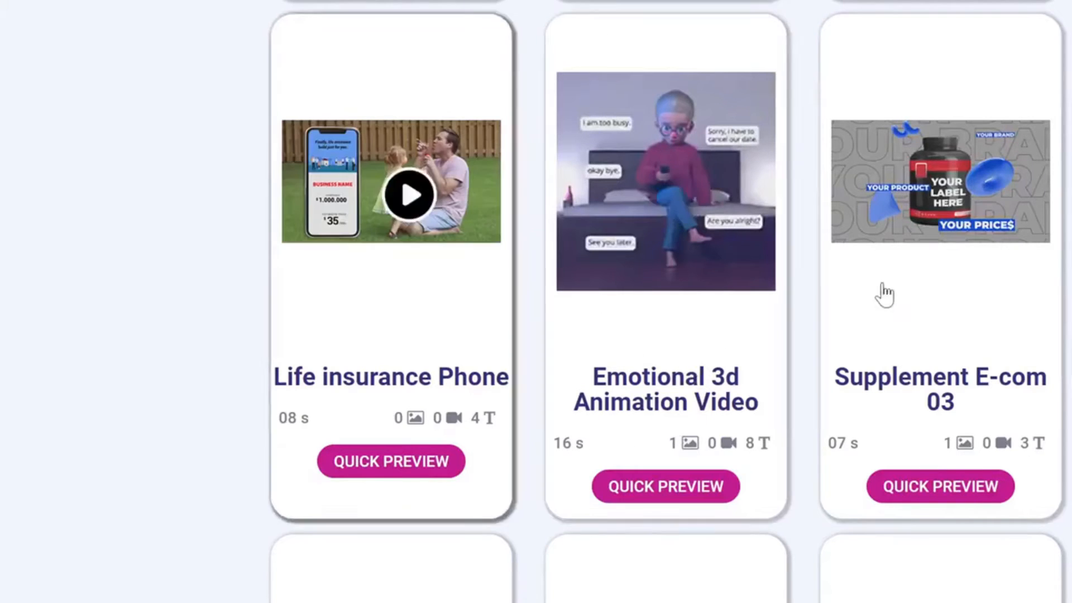
pyautogui.moveTo(643, 268)
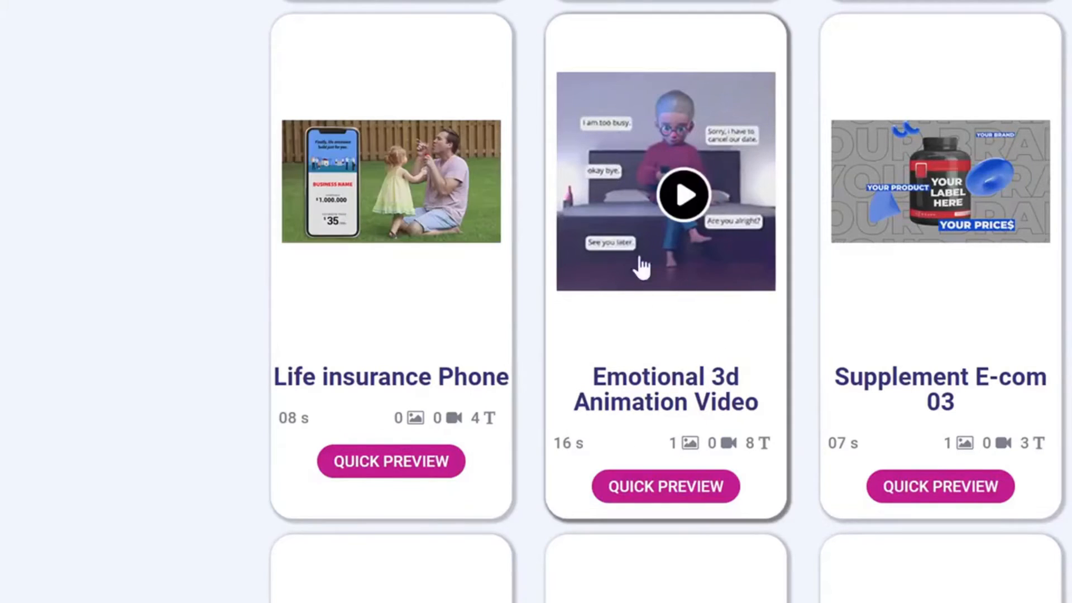
pyautogui.click(683, 491)
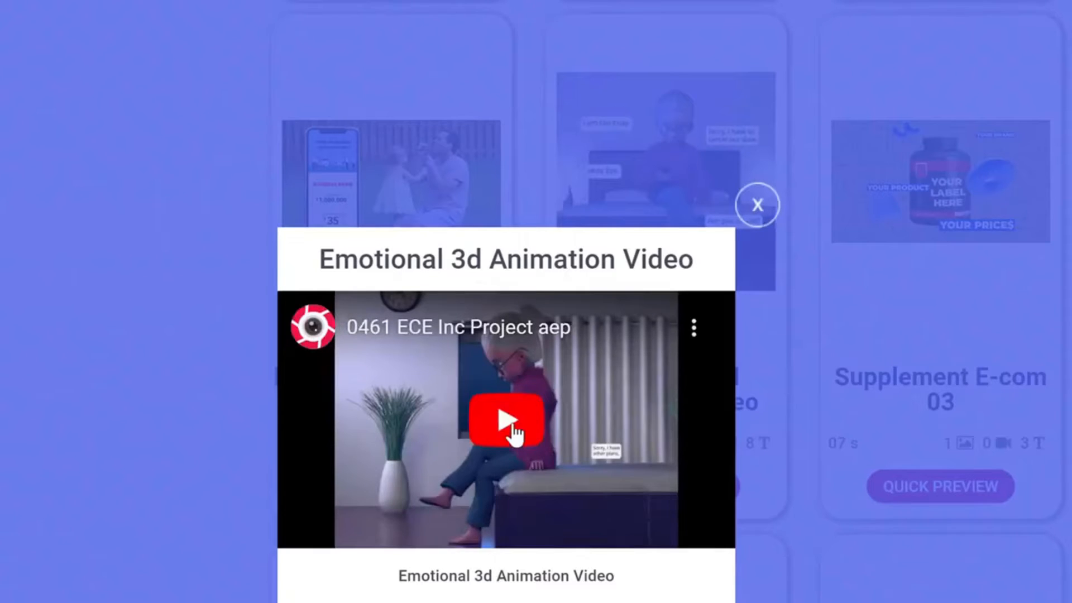
pyautogui.click(508, 422)
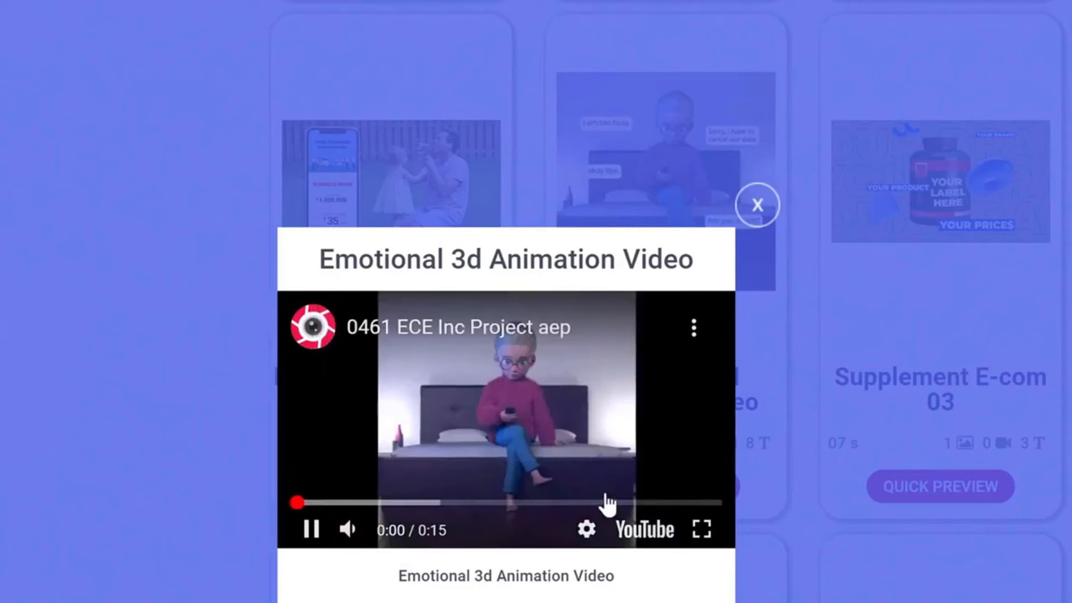
pyautogui.click(316, 532)
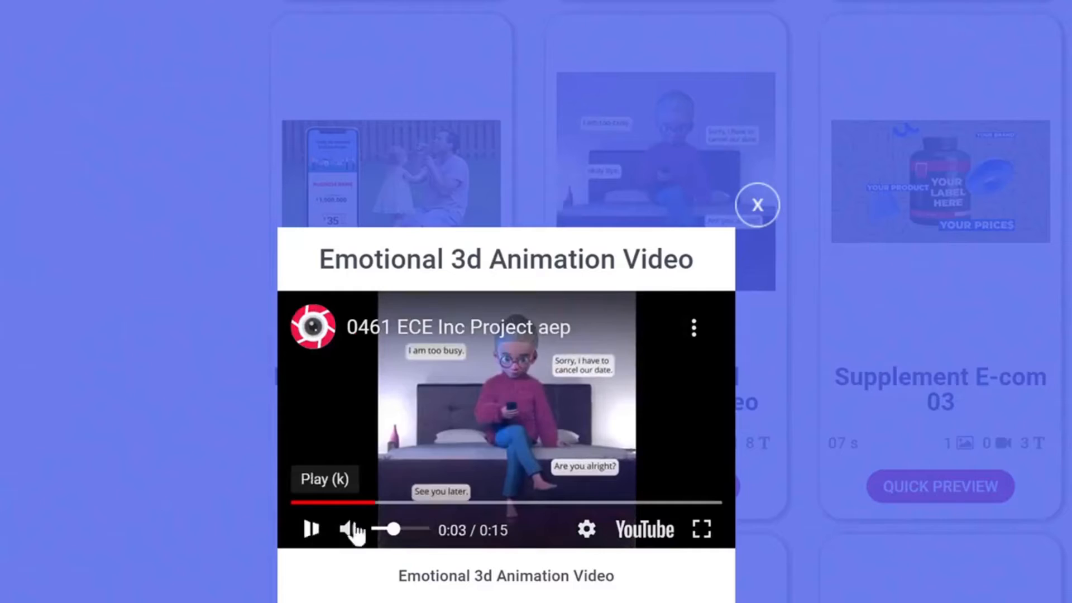
pyautogui.click(758, 206)
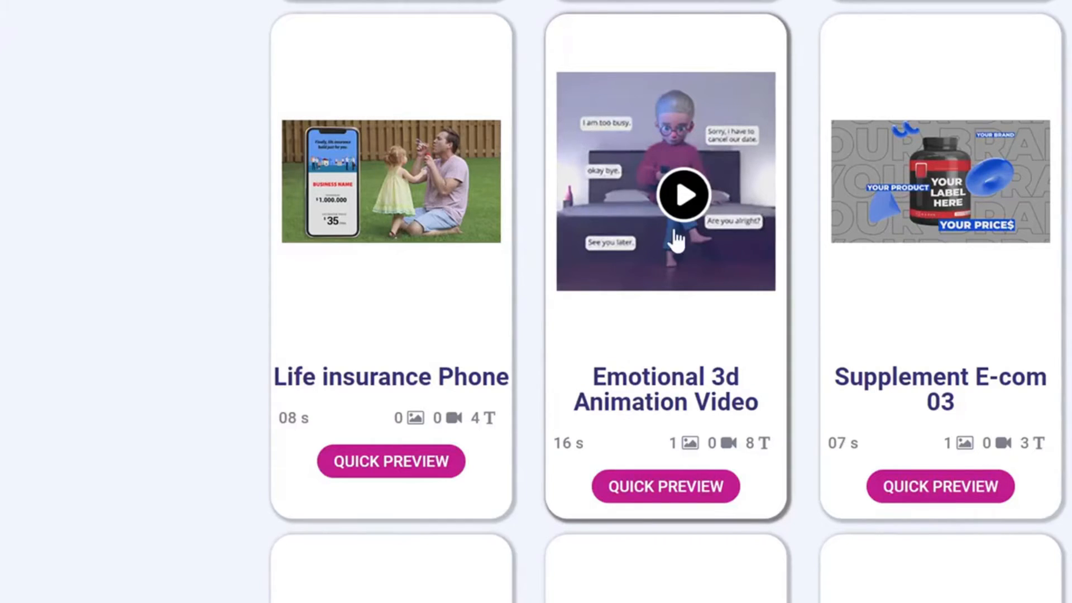
# Start a video from the Emotional 3d Animation Video template and bring up its text fields for customization.
pyautogui.click(677, 489)
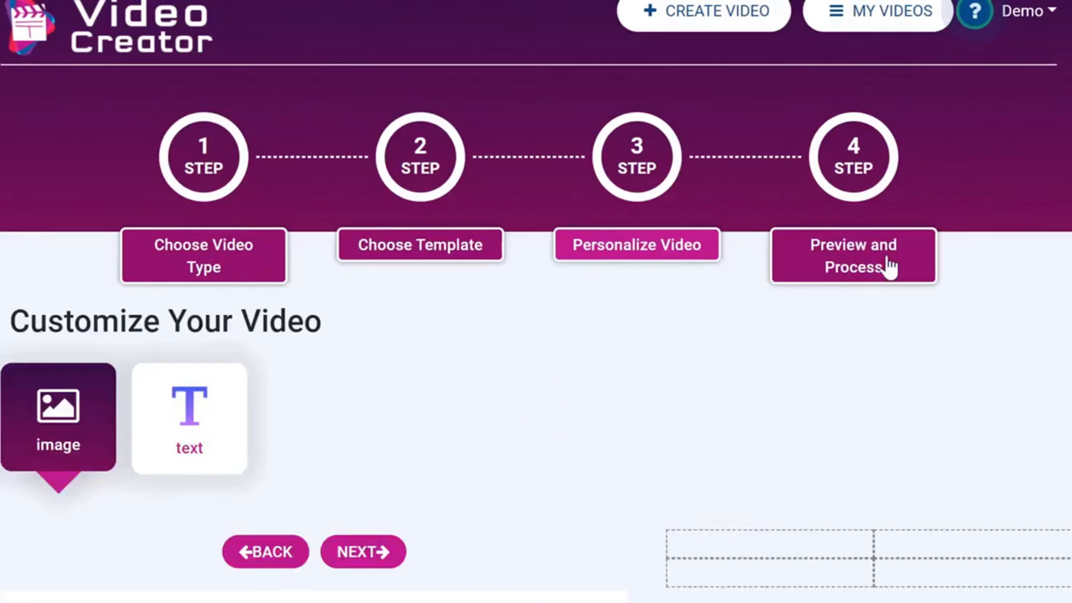
pyautogui.scroll(-3, 940, 331)
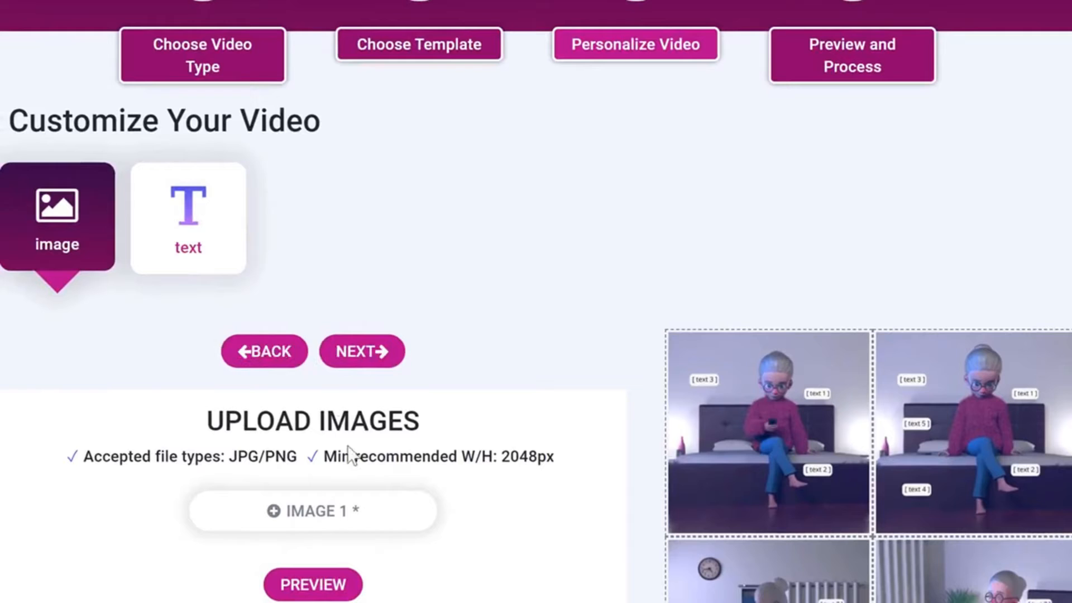
pyautogui.click(190, 215)
pyautogui.scroll(-8, 515, 434)
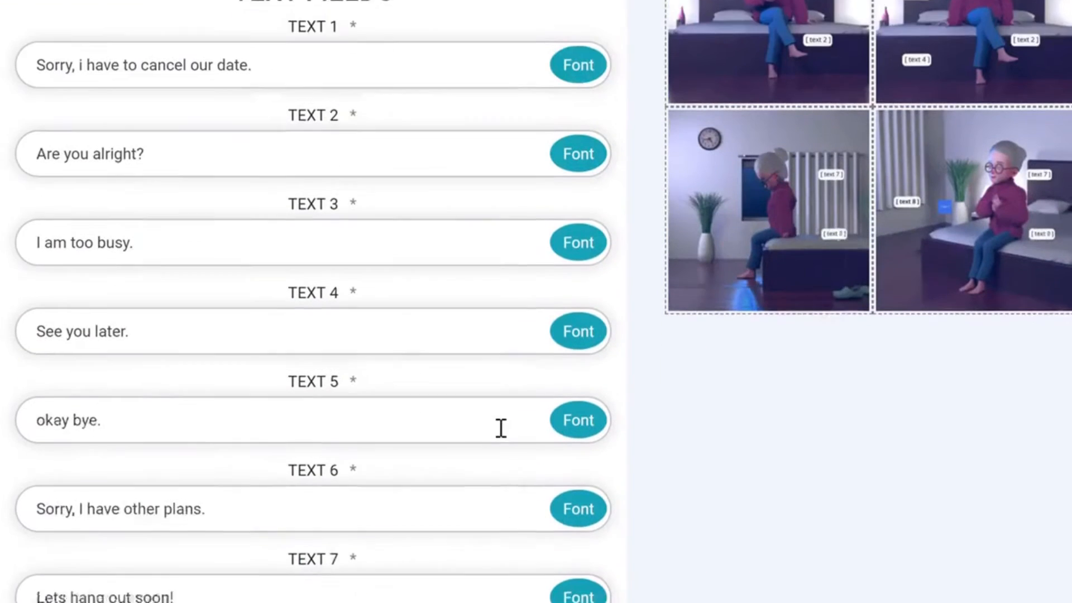
pyautogui.scroll(10, 106, 517)
pyautogui.scroll(-10, 106, 517)
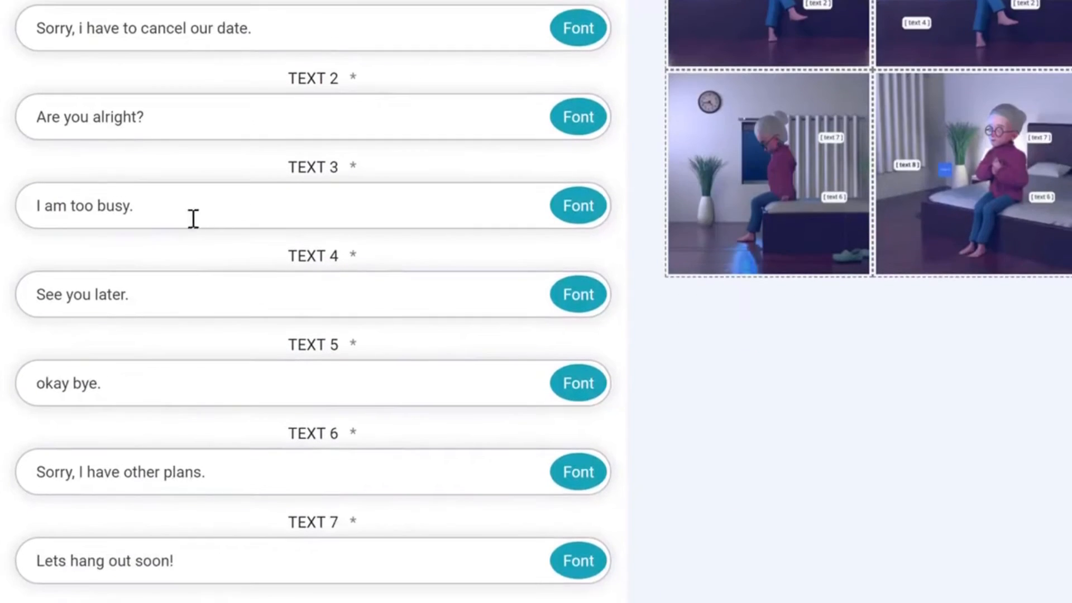
# Browse the fonts available for the Text 1 field and leave without choosing one.
pyautogui.click(577, 30)
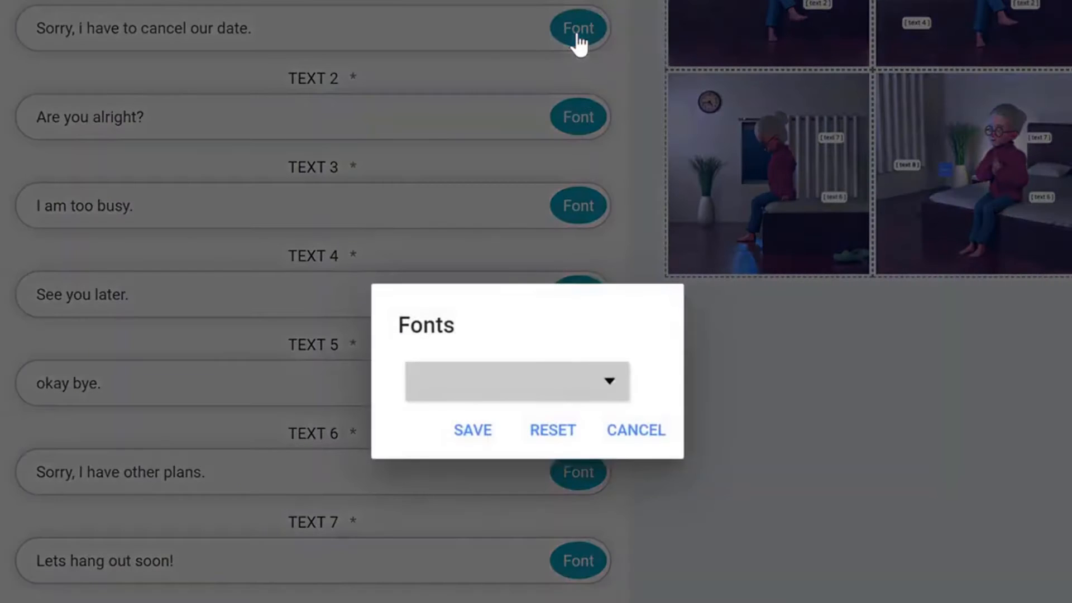
pyautogui.click(593, 366)
pyautogui.moveTo(624, 316)
pyautogui.mouseDown()
pyautogui.moveTo(630, 443)
pyautogui.moveTo(615, 374)
pyautogui.moveTo(622, 296)
pyautogui.mouseUp()
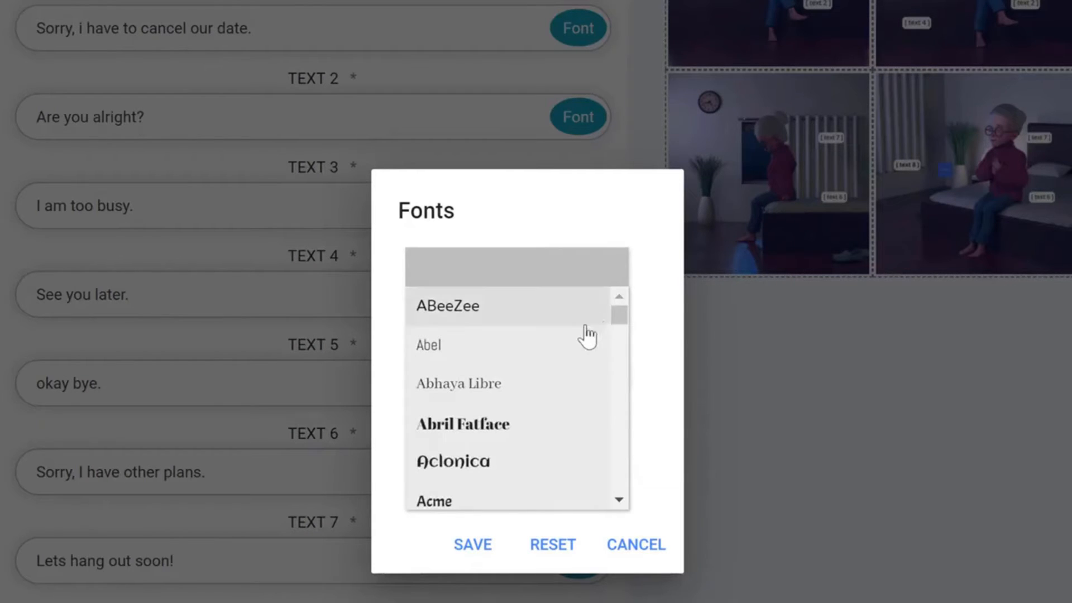
pyautogui.scroll(-5, 615, 337)
pyautogui.moveTo(615, 336)
pyautogui.mouseDown()
pyautogui.moveTo(621, 400)
pyautogui.moveTo(640, 434)
pyautogui.moveTo(635, 304)
pyautogui.mouseUp()
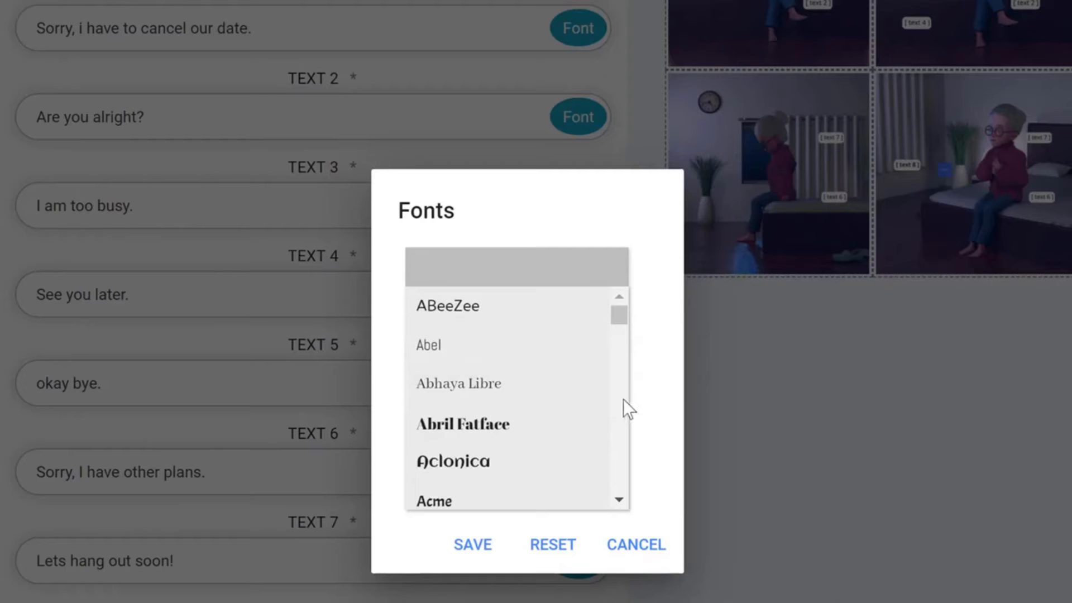
pyautogui.click(648, 553)
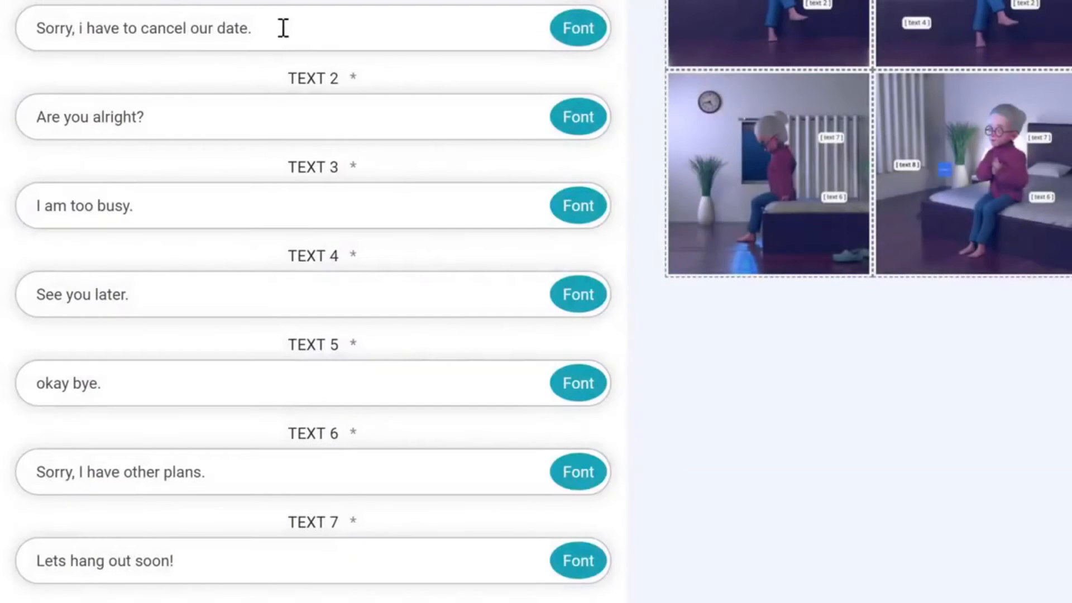
# Replace the Text 1 content with "Welcome to our website..." and save Aclonica as its font.
pyautogui.moveTo(283, 29); pyautogui.dragTo(24, 28)
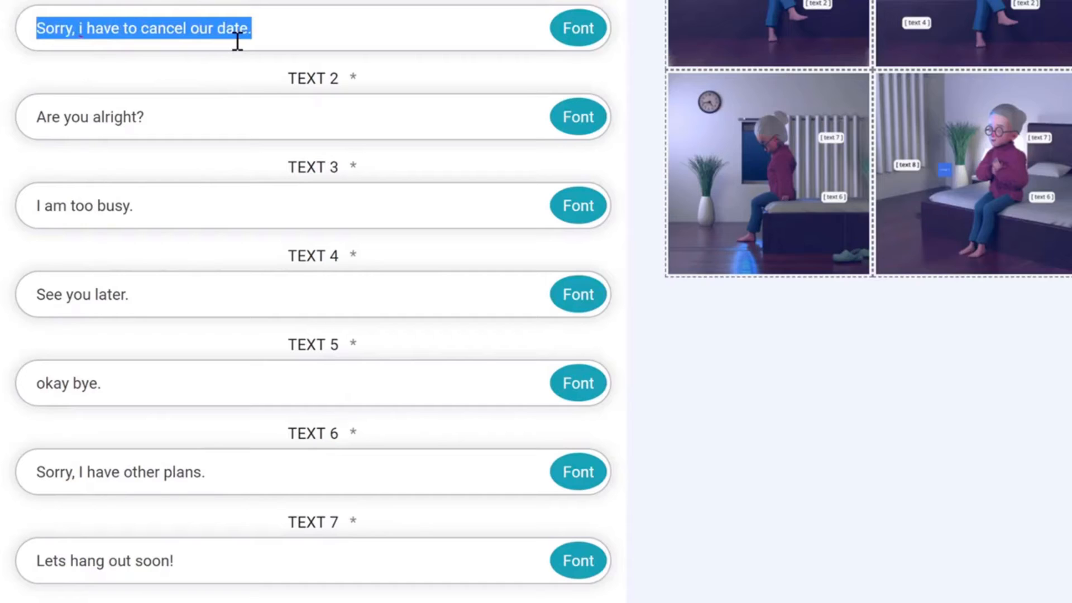
pyautogui.write('S')
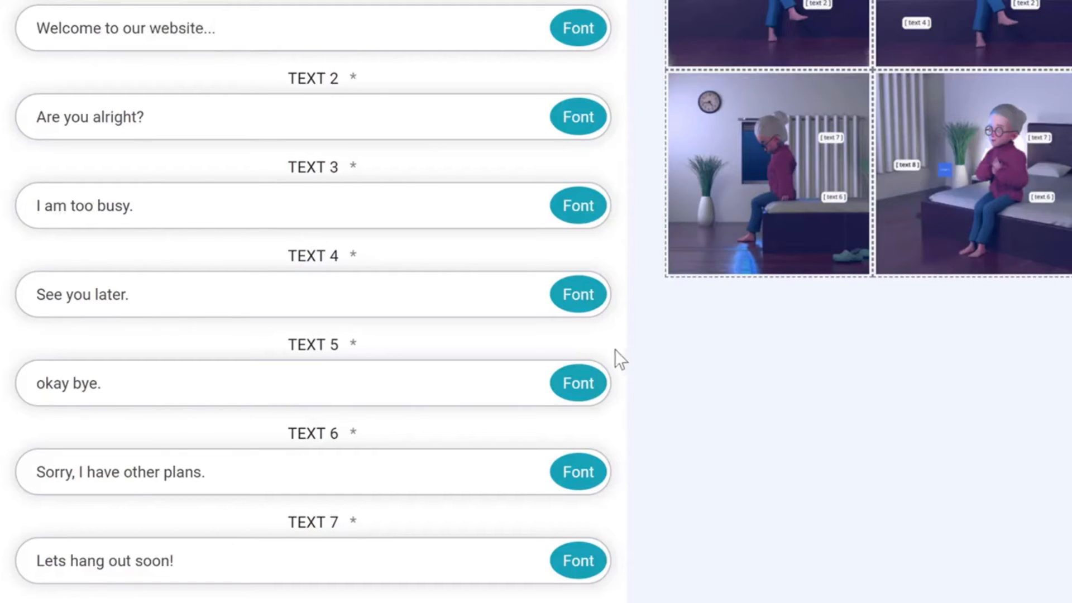
pyautogui.click(604, 37)
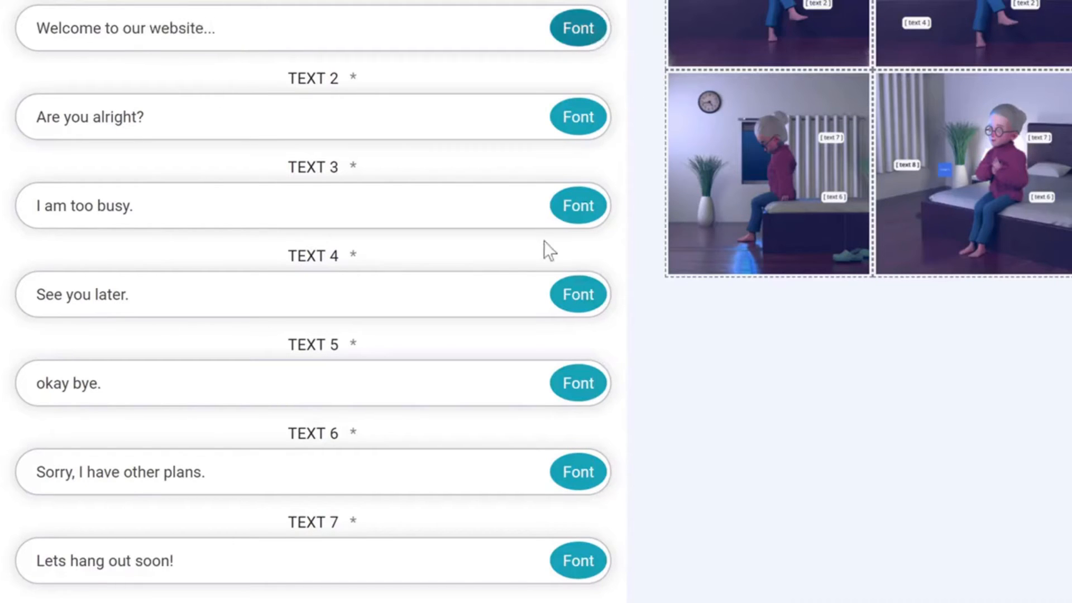
pyautogui.click(612, 382)
pyautogui.scroll(-3, 550, 377)
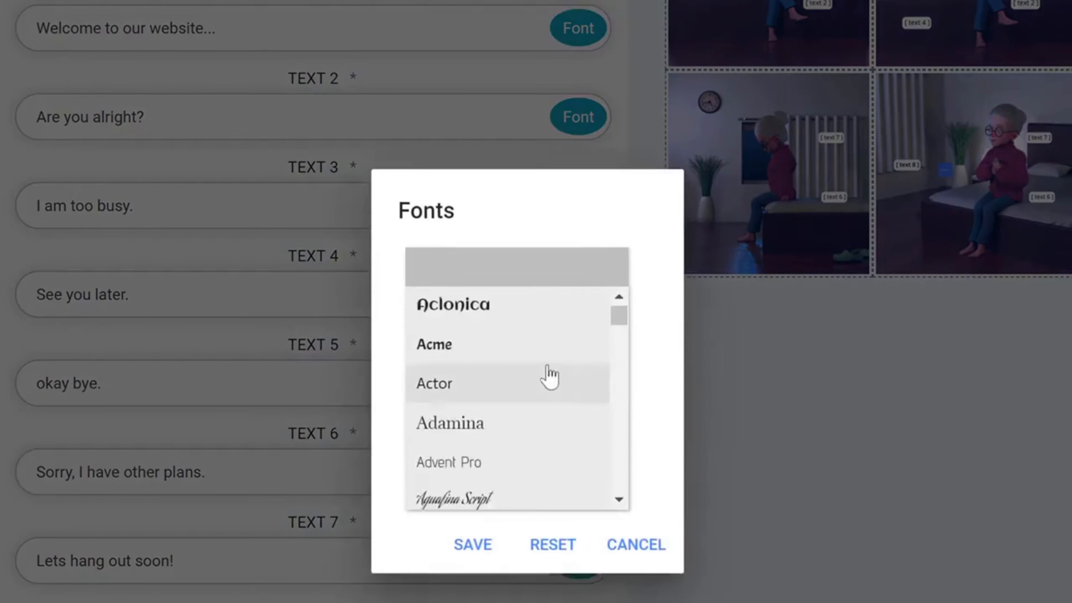
pyautogui.click(521, 315)
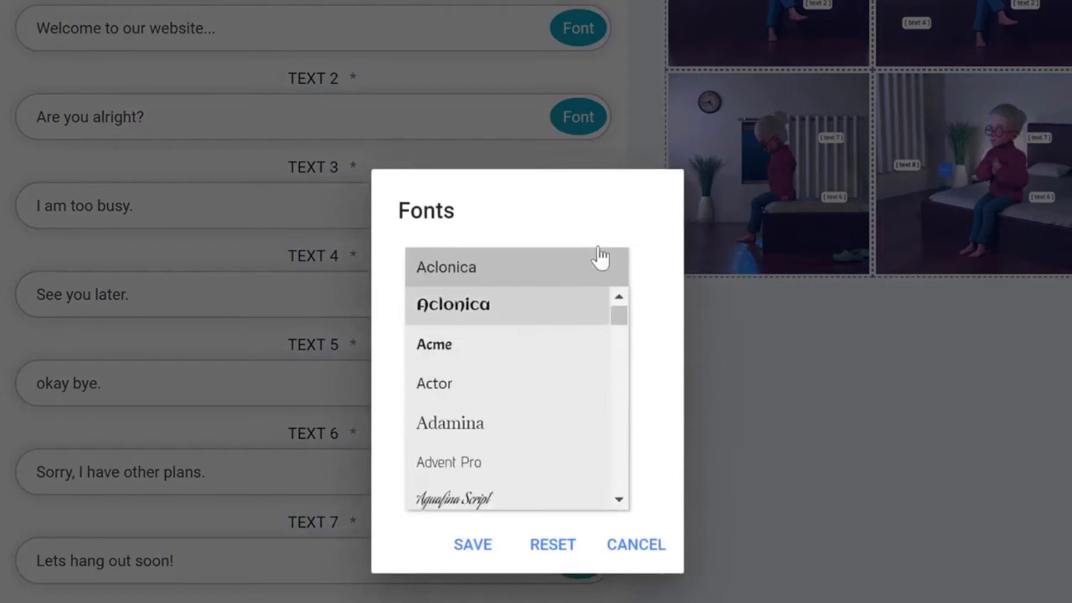
pyautogui.click(472, 545)
# Return to the image upload section of the Emotional 3d Animation Video customization.
pyautogui.scroll(4, 578, 139)
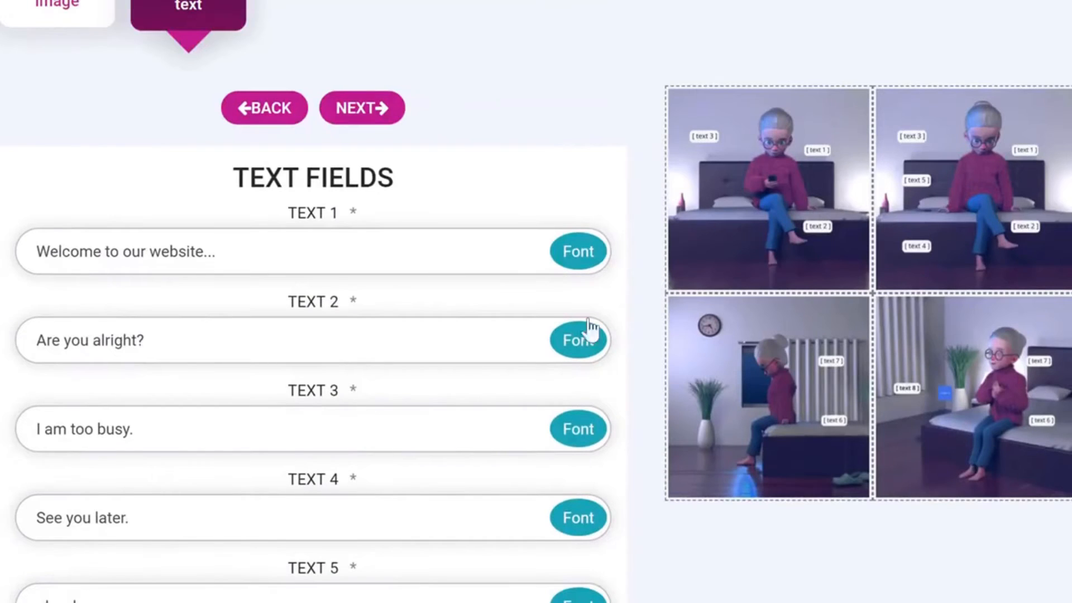
pyautogui.scroll(2, 596, 299)
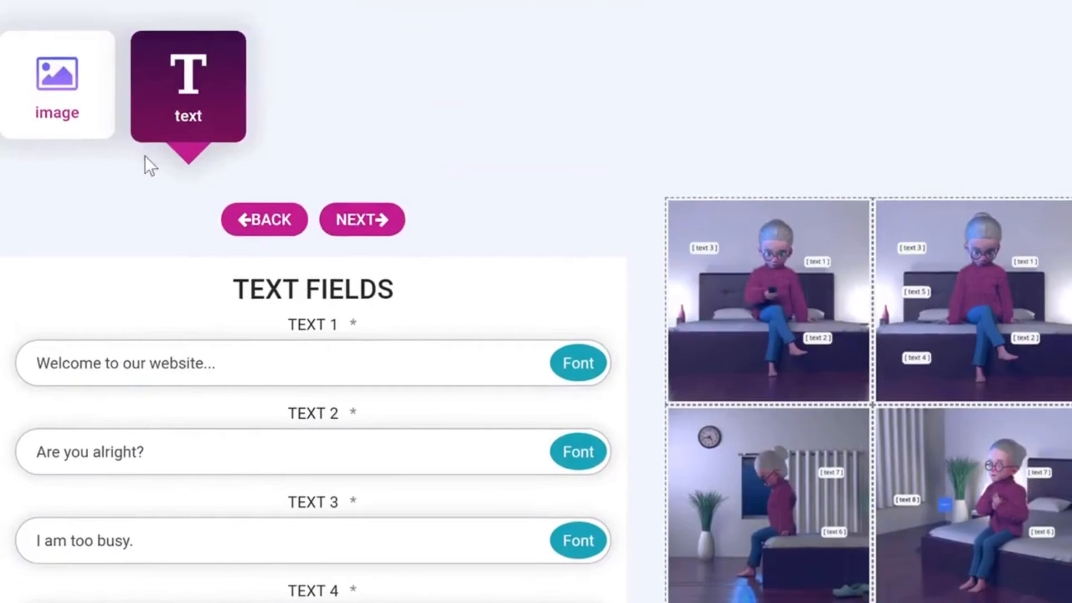
pyautogui.click(41, 99)
pyautogui.scroll(2, 398, 235)
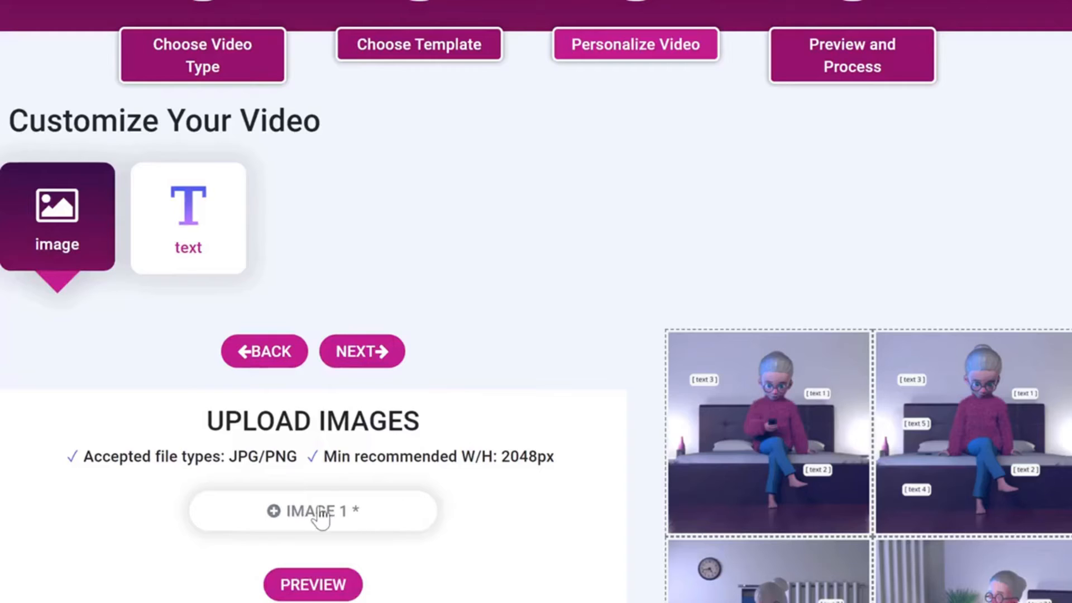
# Start a video from the Whiteboard Meet Mary Color template in the Explainer category and view its customization options.
pyautogui.scroll(-2, 478, 503)
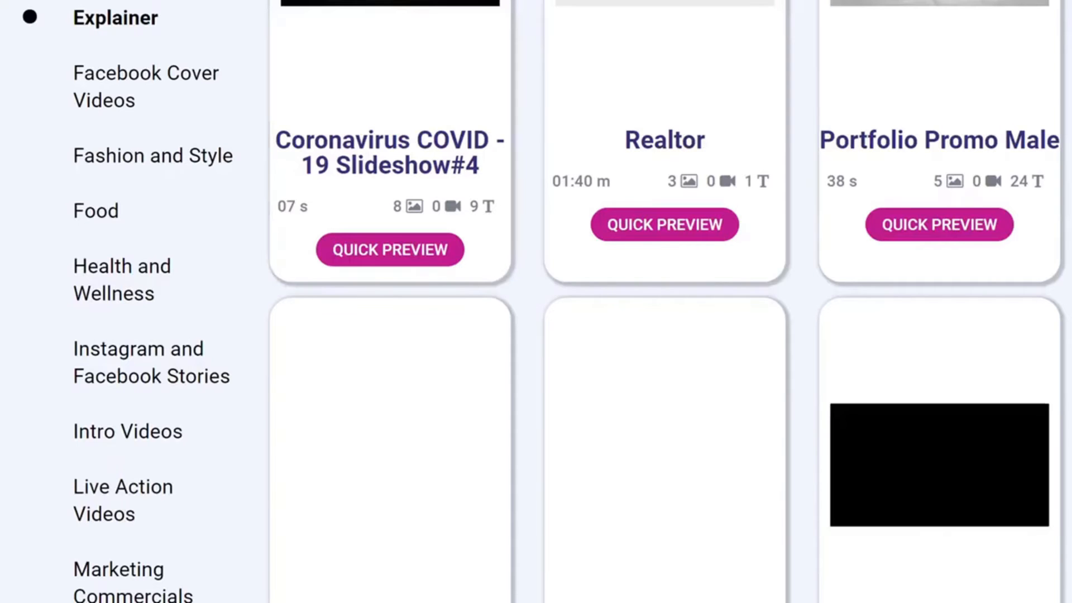
pyautogui.scroll(4, 842, 244)
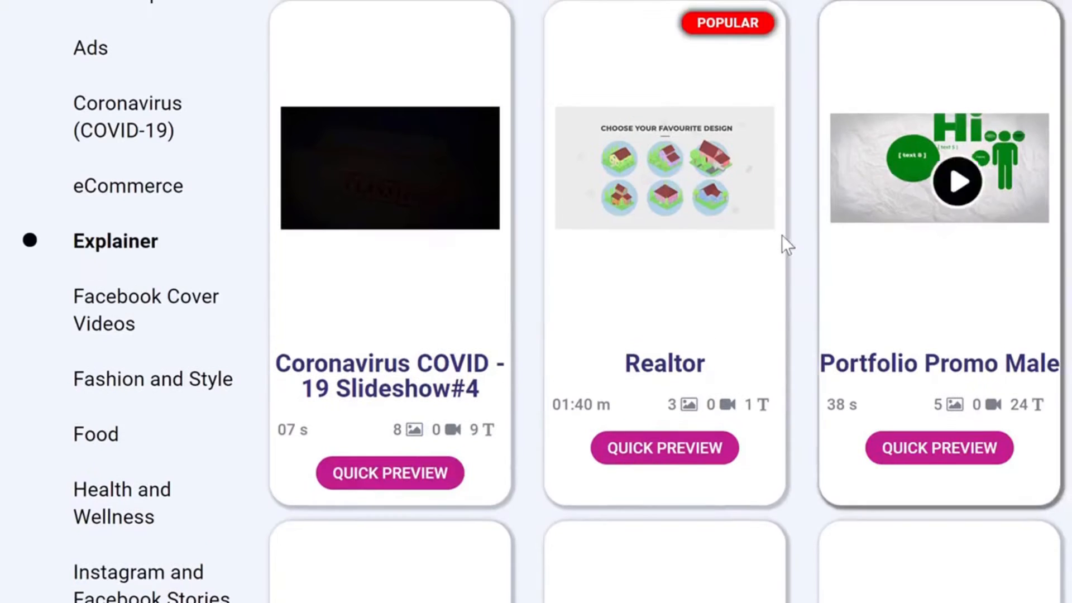
pyautogui.scroll(-10, 411, 581)
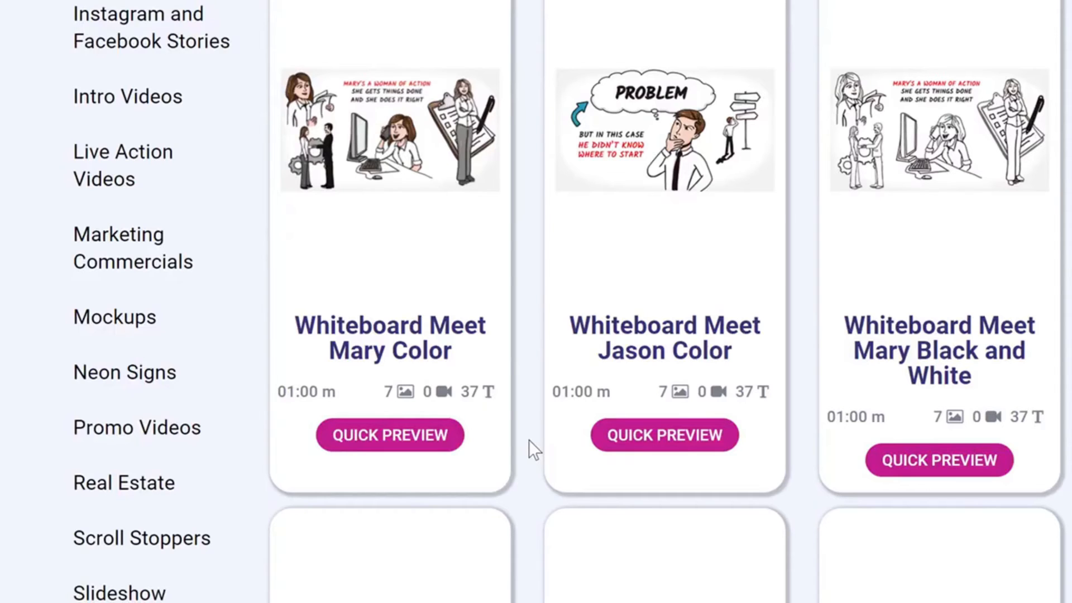
pyautogui.moveTo(420, 204)
pyautogui.click(390, 435)
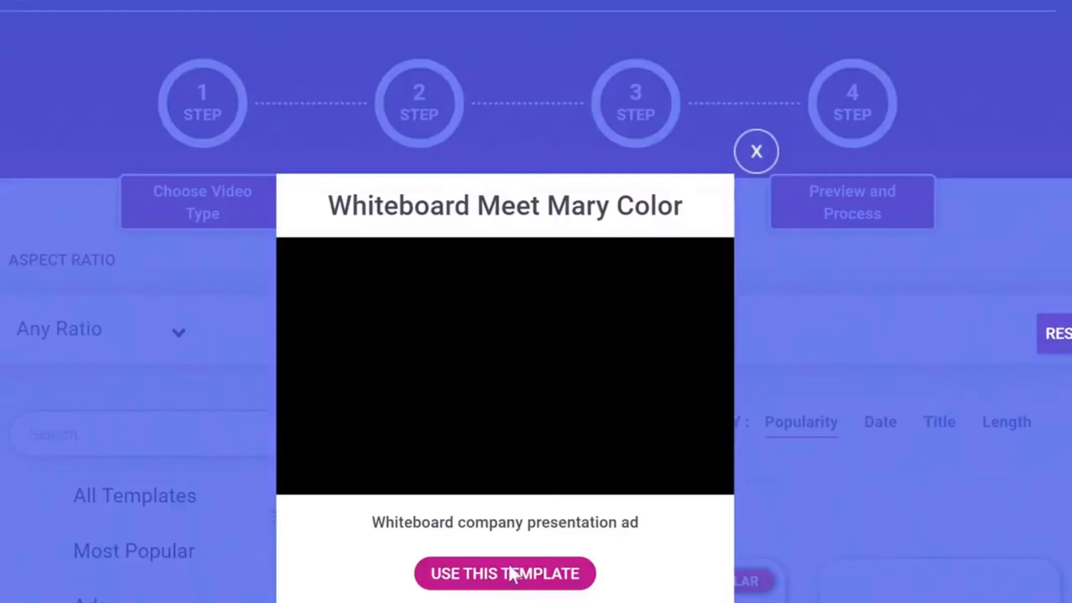
pyautogui.click(527, 570)
pyautogui.scroll(-4, 713, 365)
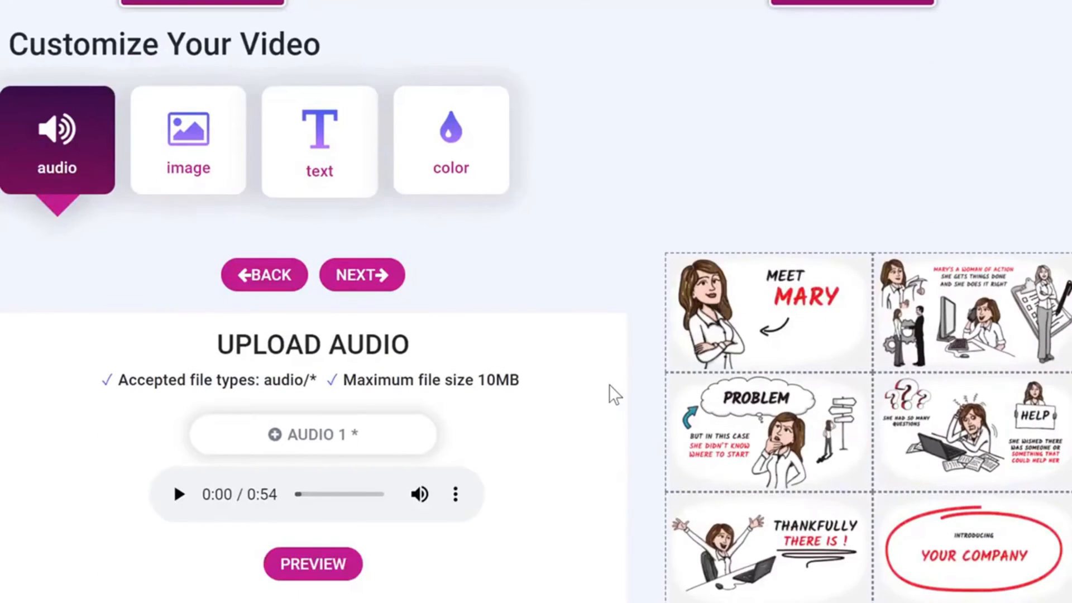
pyautogui.scroll(-1, 609, 384)
pyautogui.scroll(1, 608, 385)
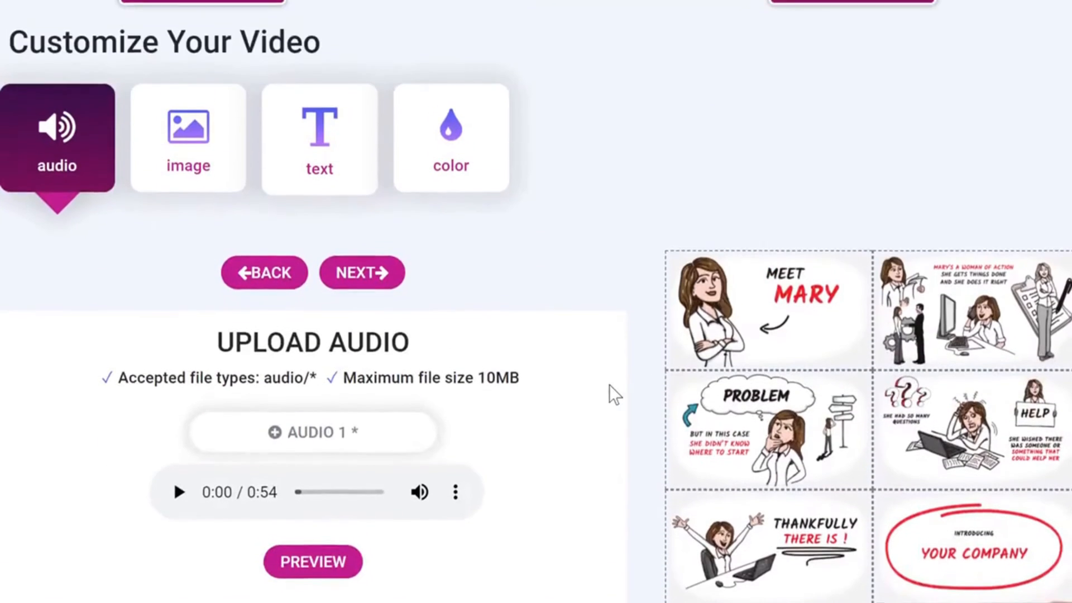